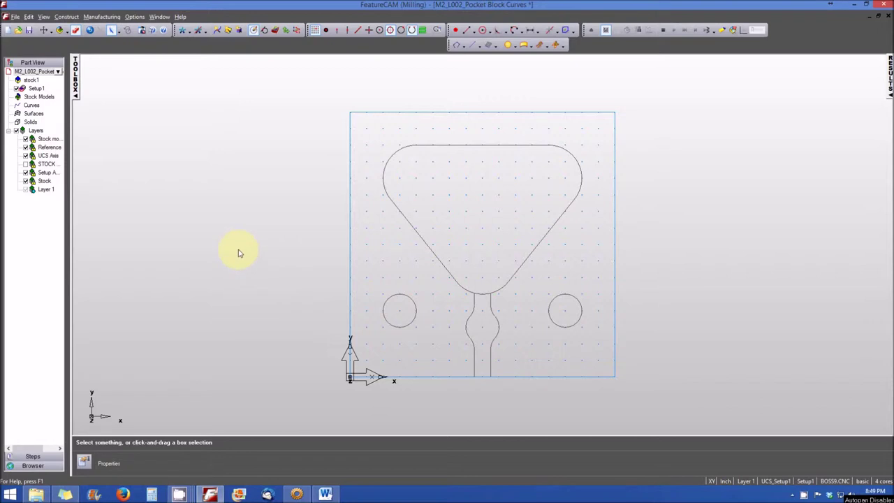
Chain the lower-left circle into a closed curve named curve1.
click(66, 16)
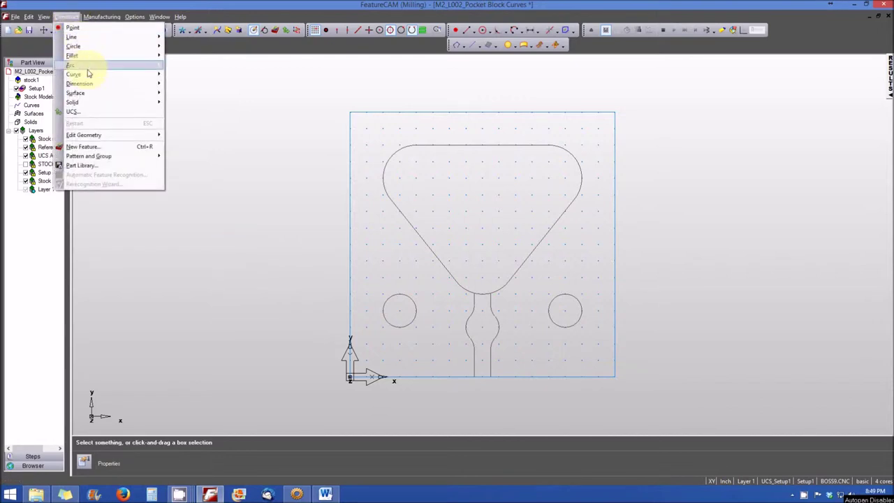
mouse_move(90, 74)
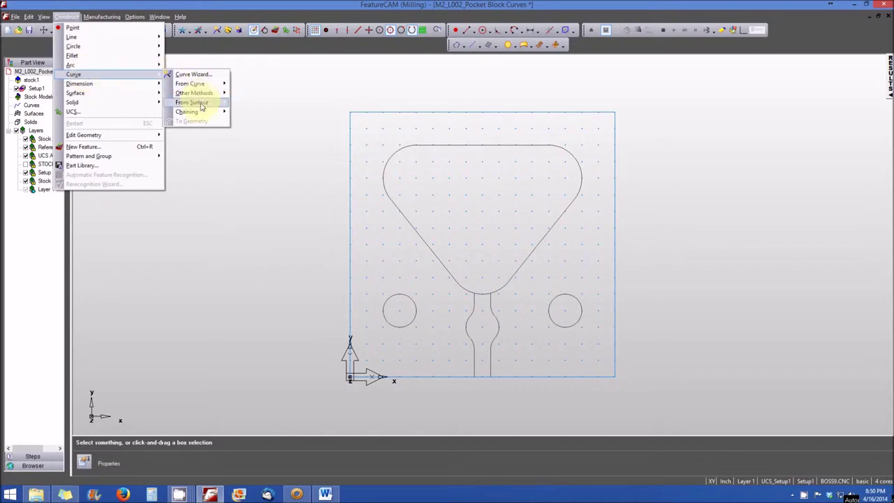
mouse_move(201, 114)
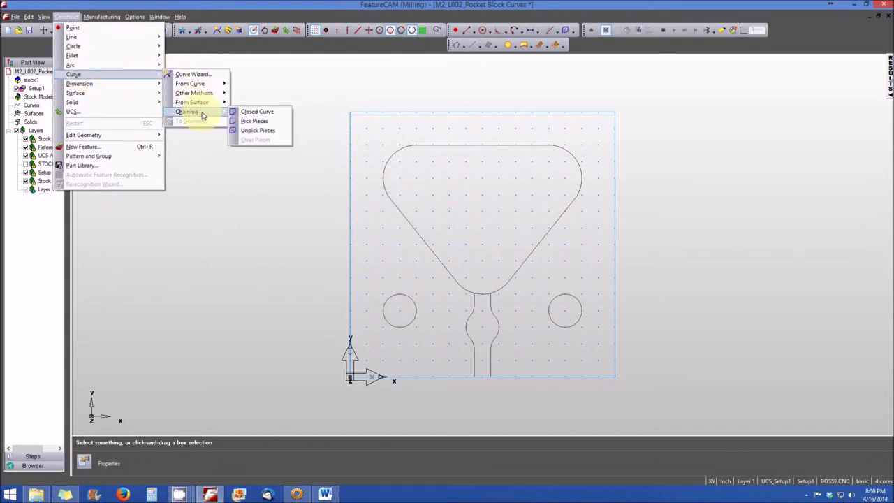
click(255, 112)
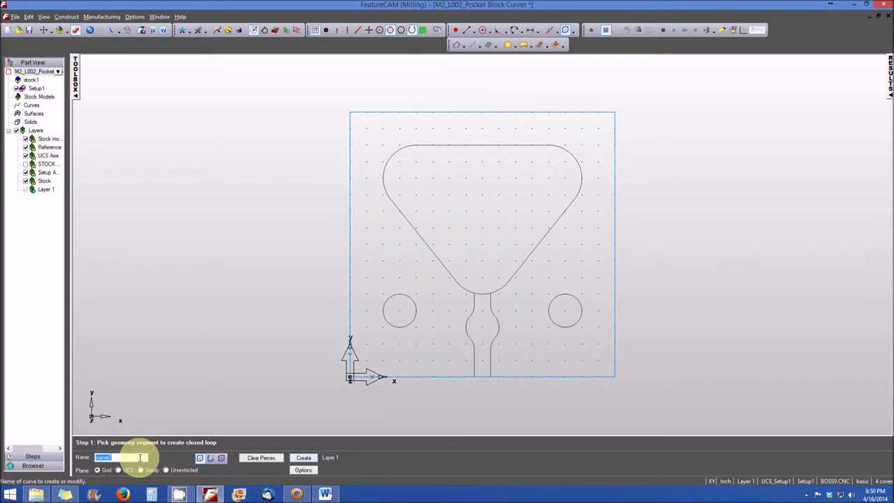
click(140, 457)
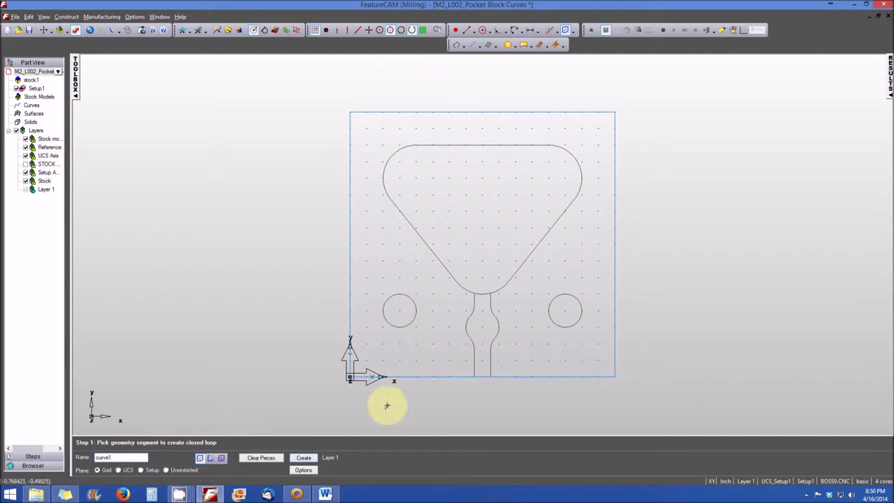
click(384, 305)
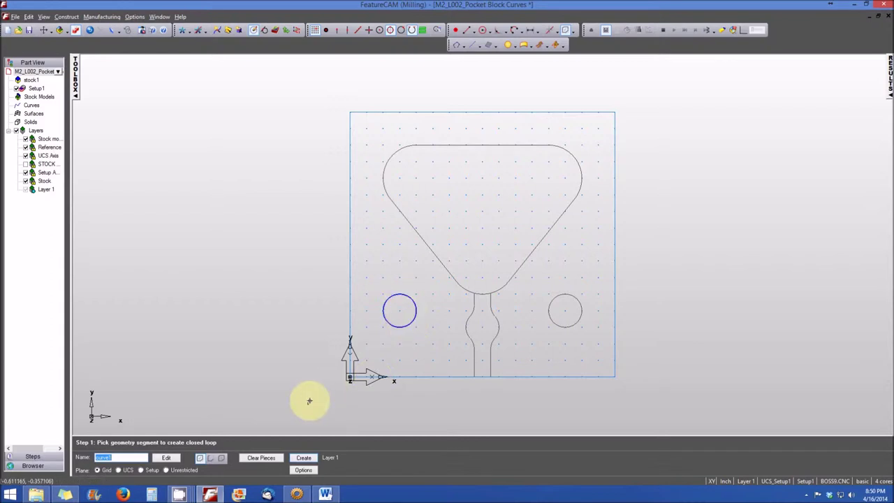
click(295, 333)
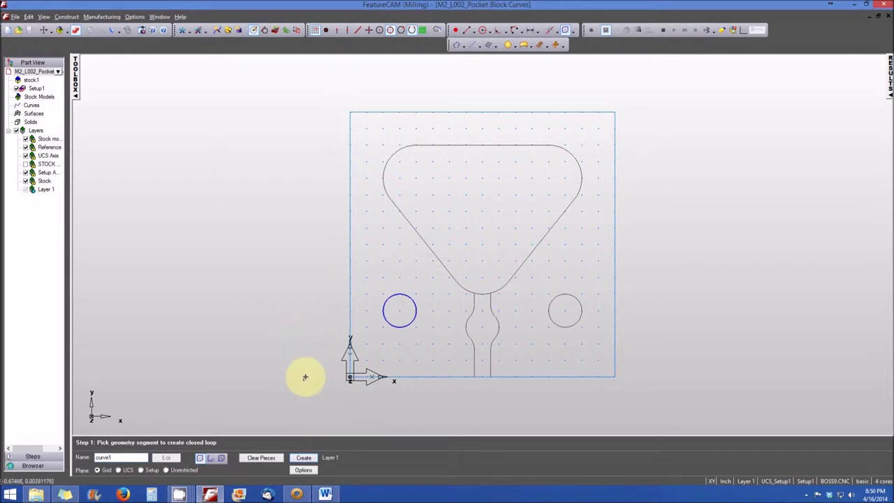
click(306, 458)
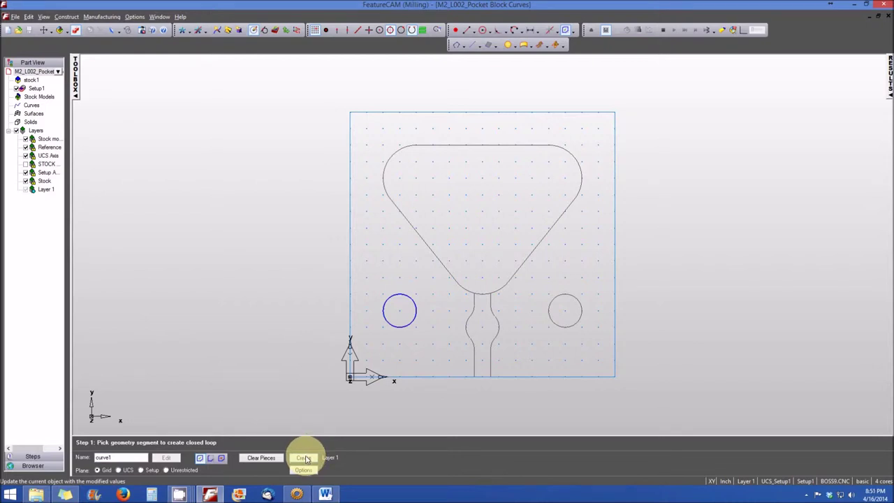
click(306, 458)
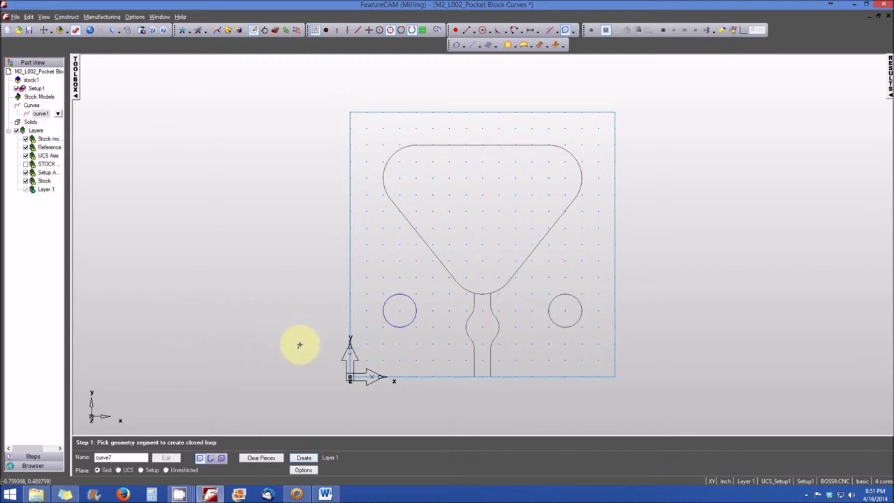
Chain the lower-right circle into a closed curve named curve2.
click(137, 458)
key(BackSpace)
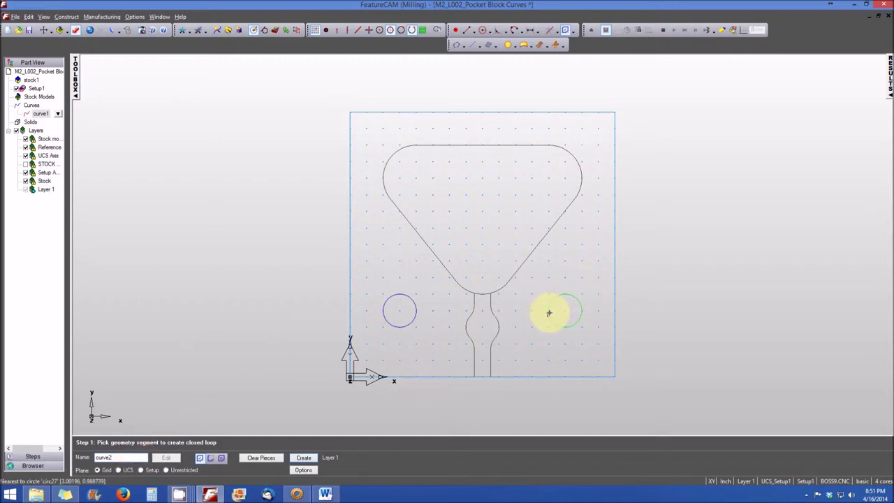
click(549, 313)
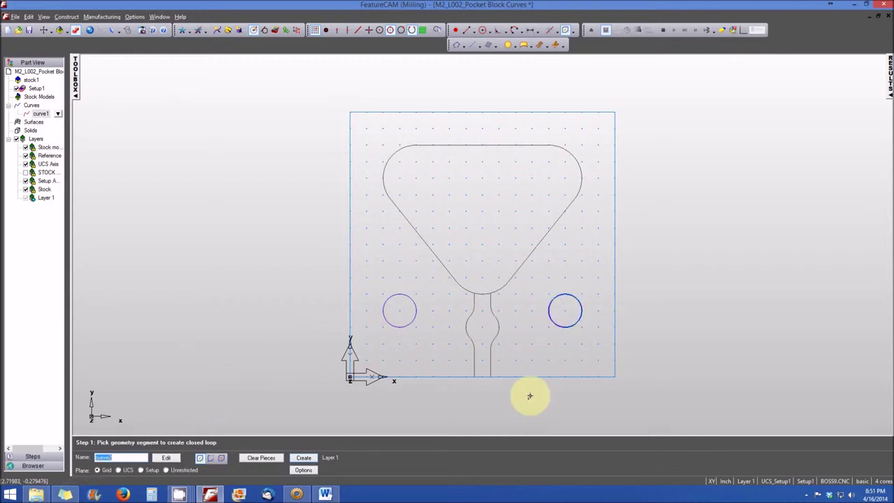
click(300, 459)
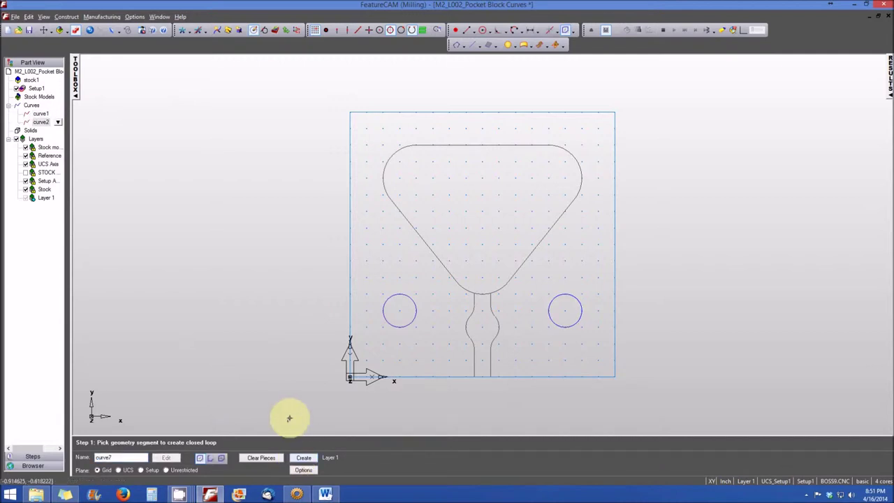
Chain the rounded triangle outline into a closed curve named curve3.
click(138, 457)
key(BackSpace)
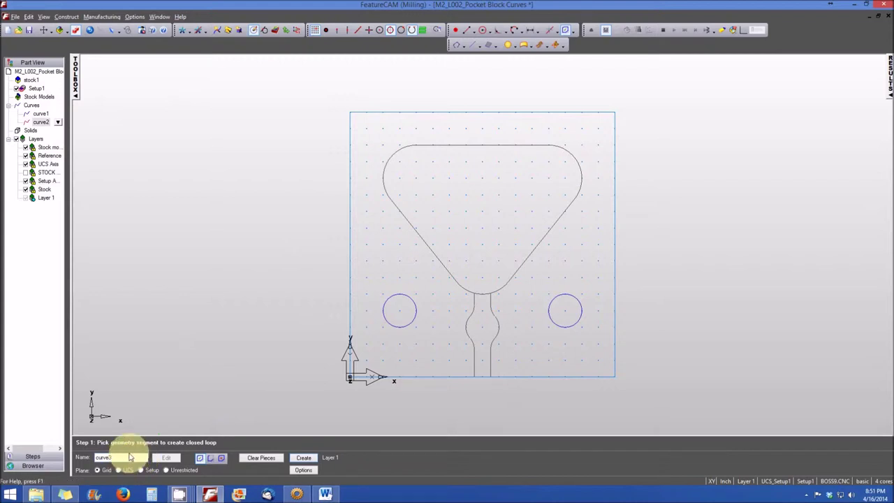
click(542, 240)
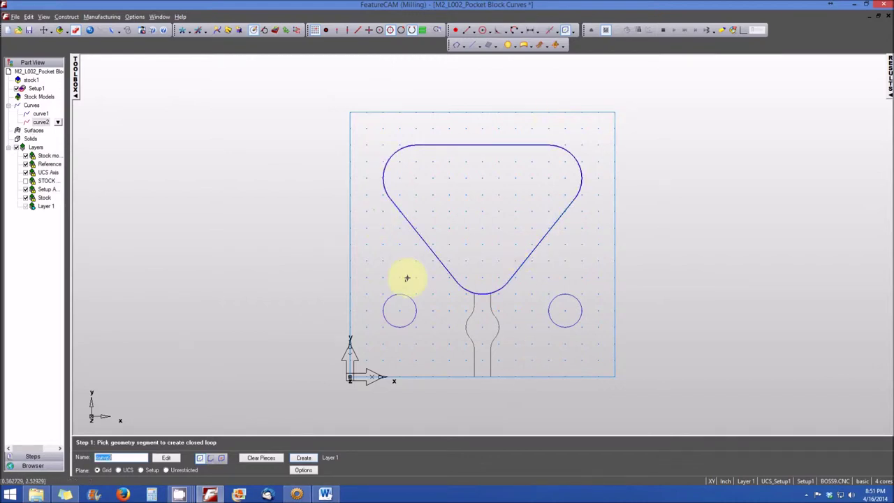
click(311, 459)
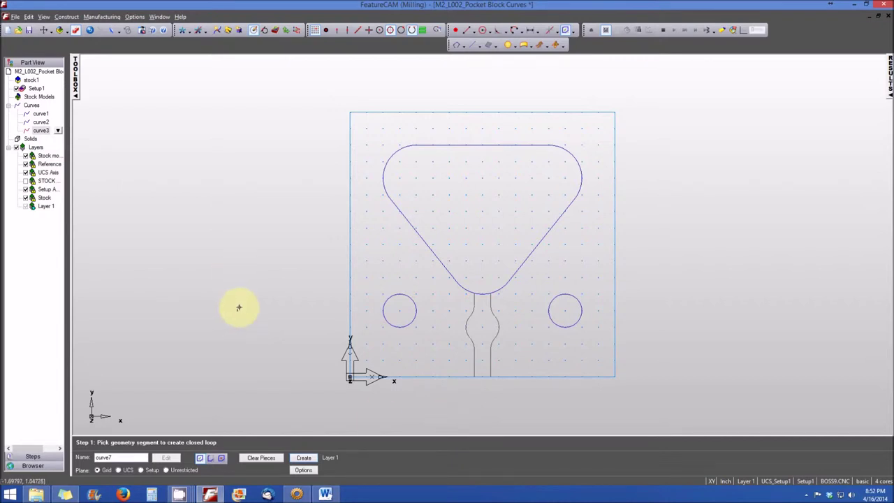
Chain the left wall of the channel below the triangle piece by piece, from the triangle down to the stock edge, as curve4.
click(67, 16)
mouse_move(83, 75)
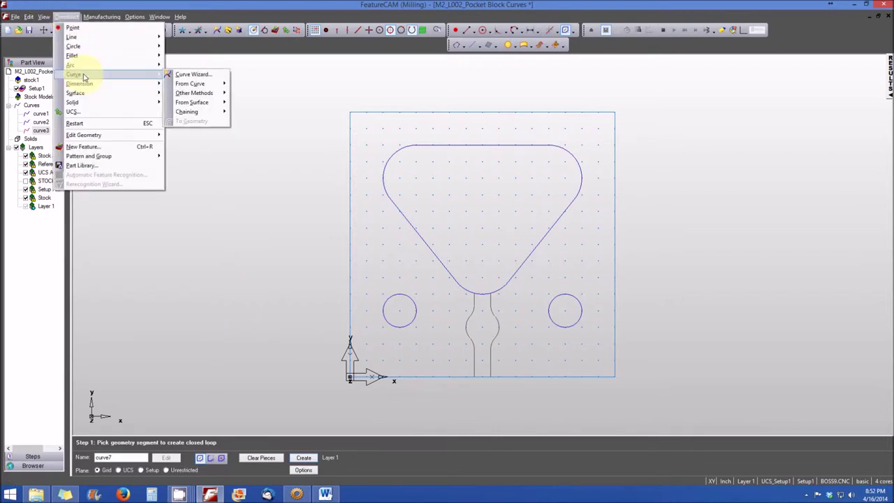
mouse_move(189, 111)
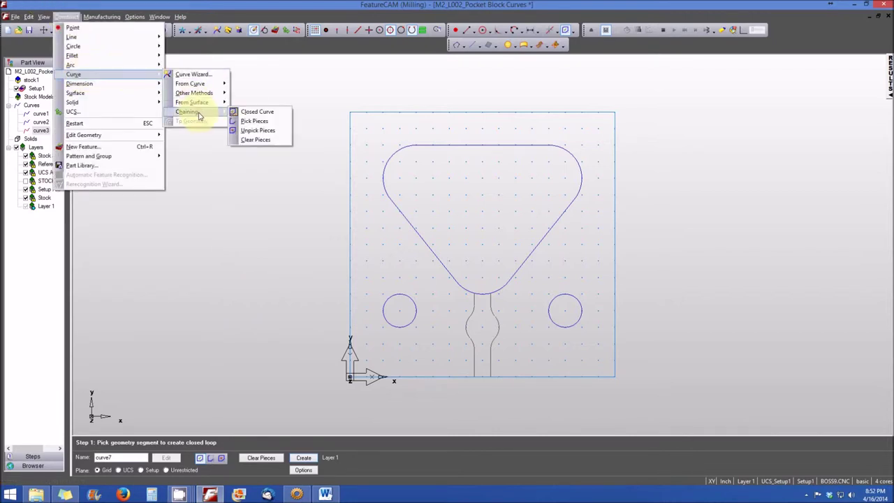
click(255, 121)
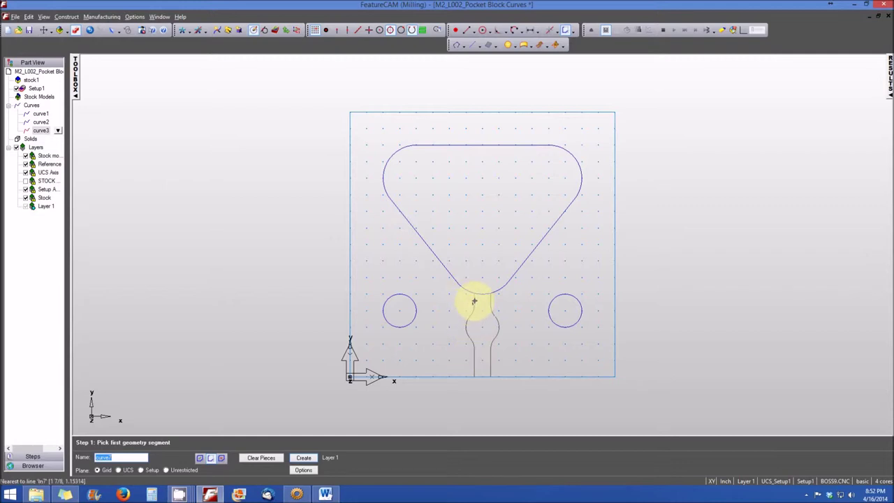
click(474, 301)
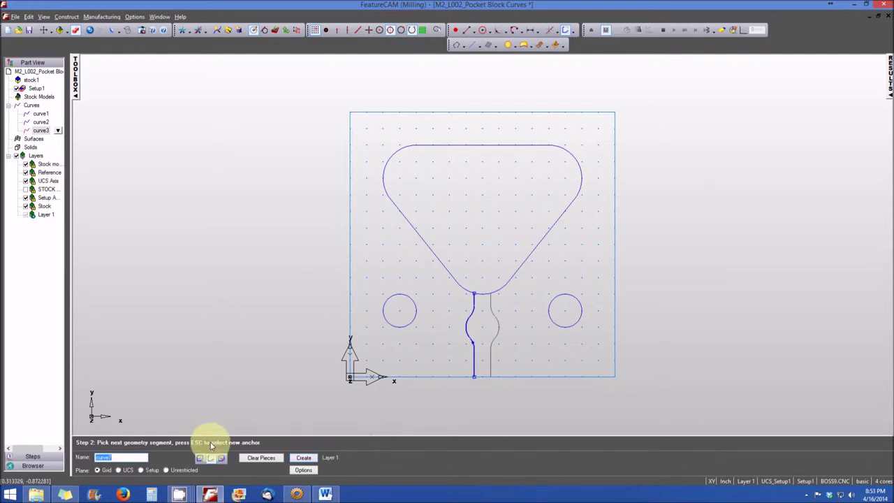
click(130, 458)
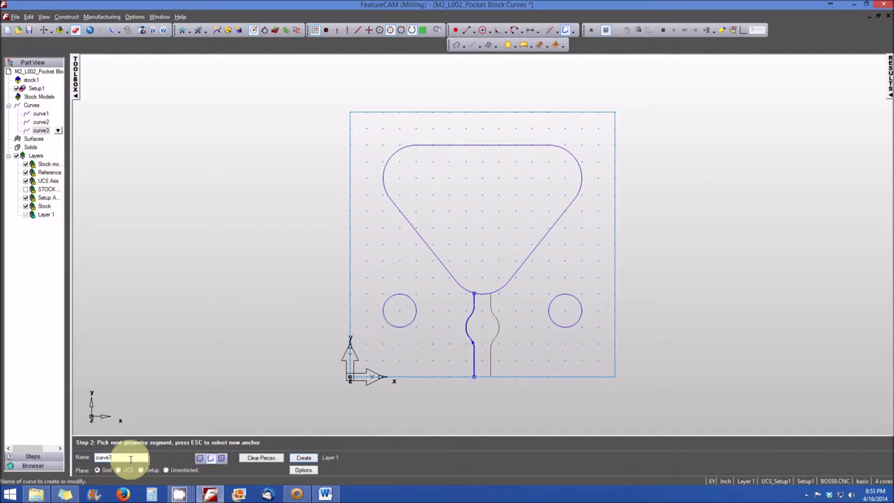
key(BackSpace)
text(4)
click(304, 459)
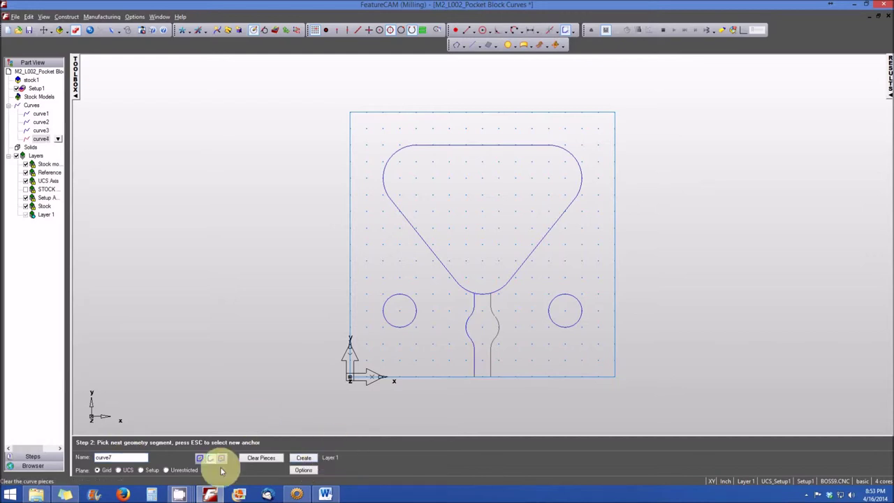
Chain the pieces of the channel's right wall, from the triangle down to the stock edge, as curve5.
double_click(112, 457)
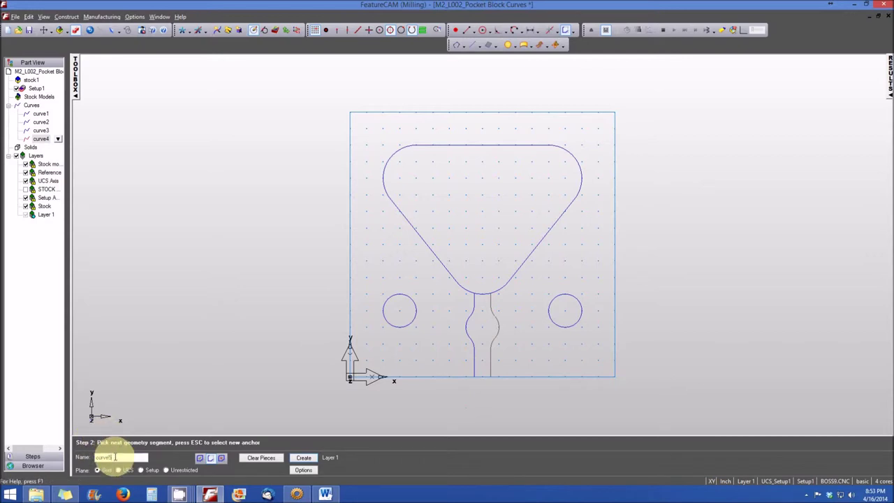
click(491, 299)
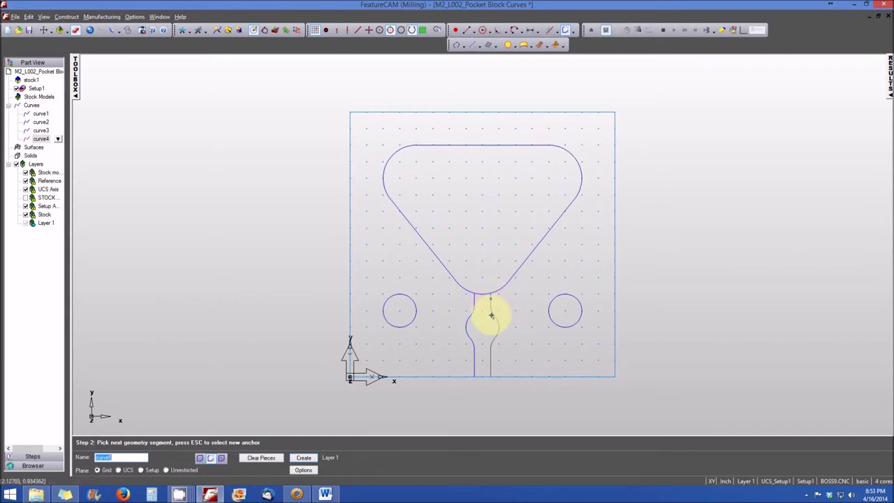
click(494, 324)
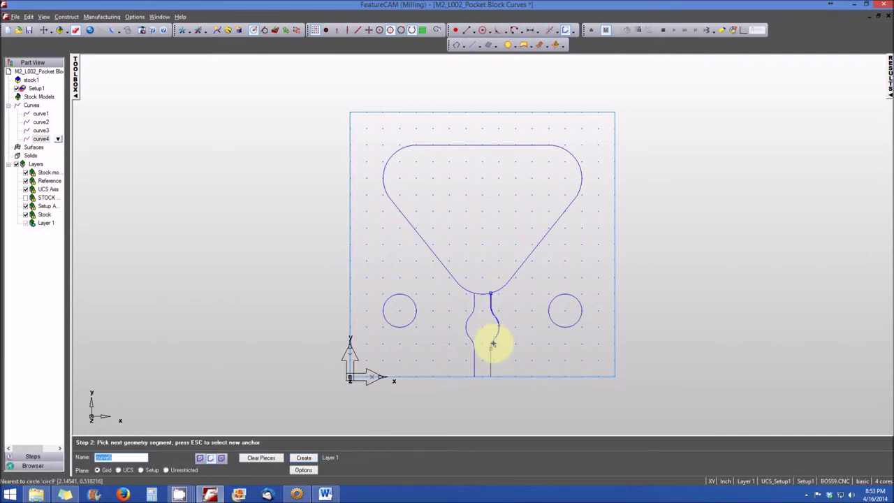
click(490, 365)
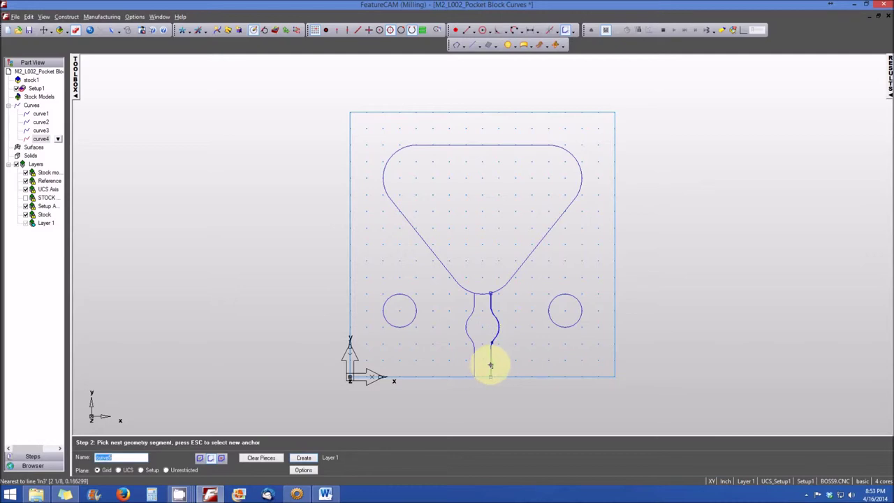
click(302, 459)
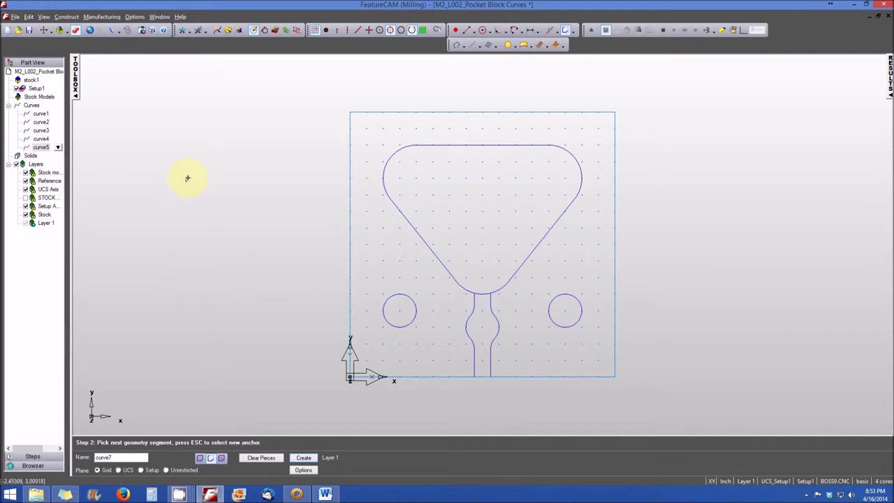
Modify existing curve1 so its start point is the circle's top quadrant at 0.75, 1.25, 0, previewing and applying the change.
click(67, 18)
mouse_move(92, 77)
mouse_move(186, 85)
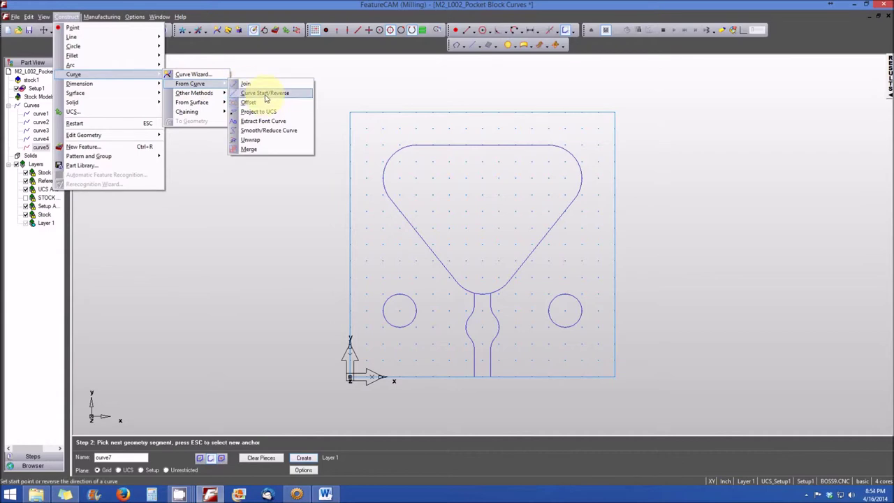
click(265, 99)
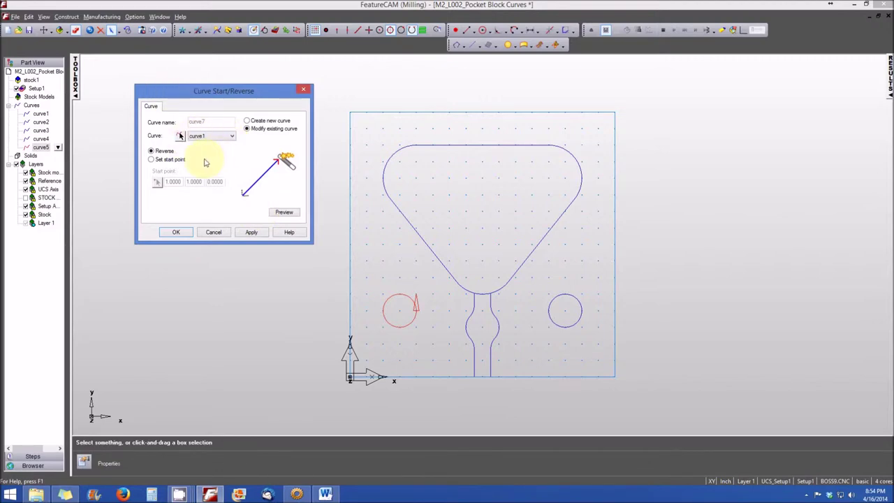
click(232, 137)
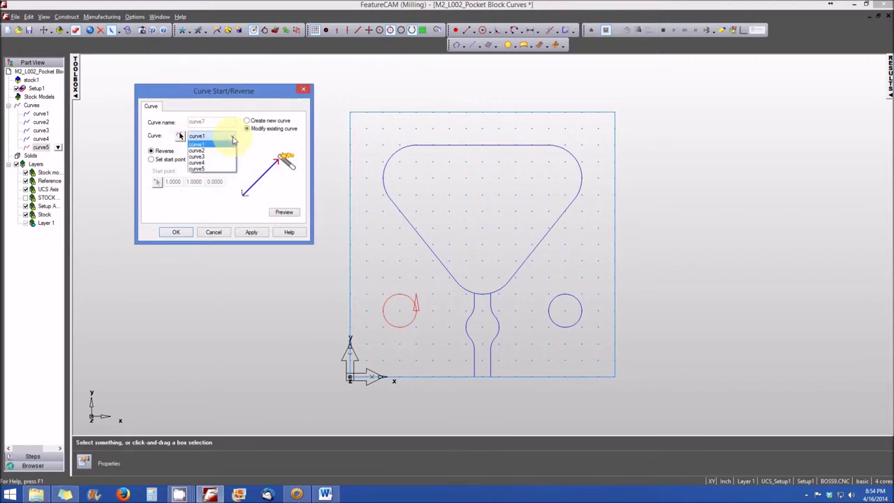
click(233, 137)
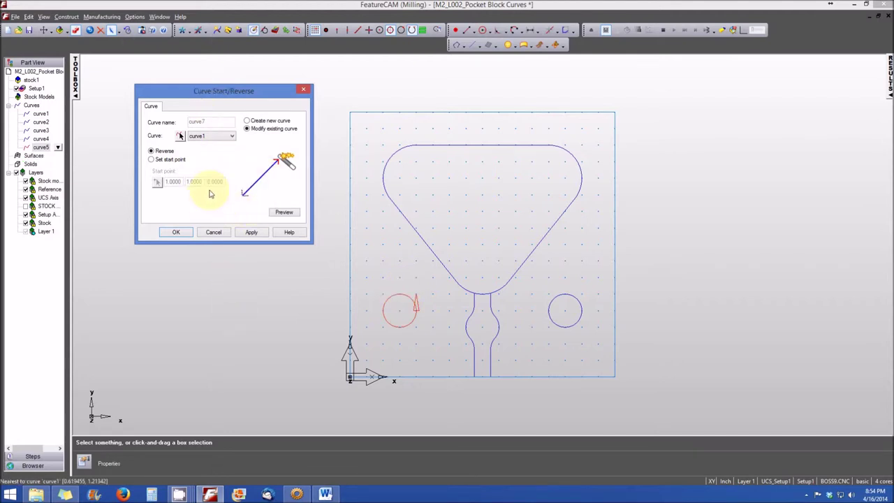
click(152, 160)
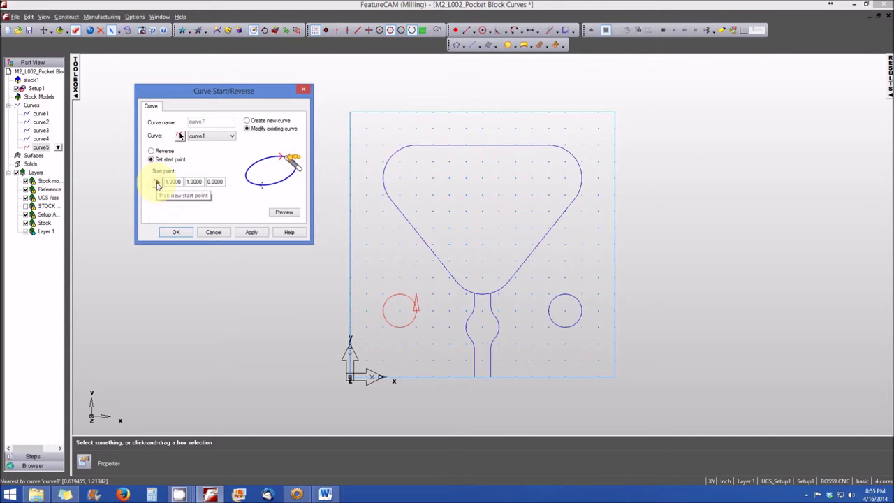
click(157, 182)
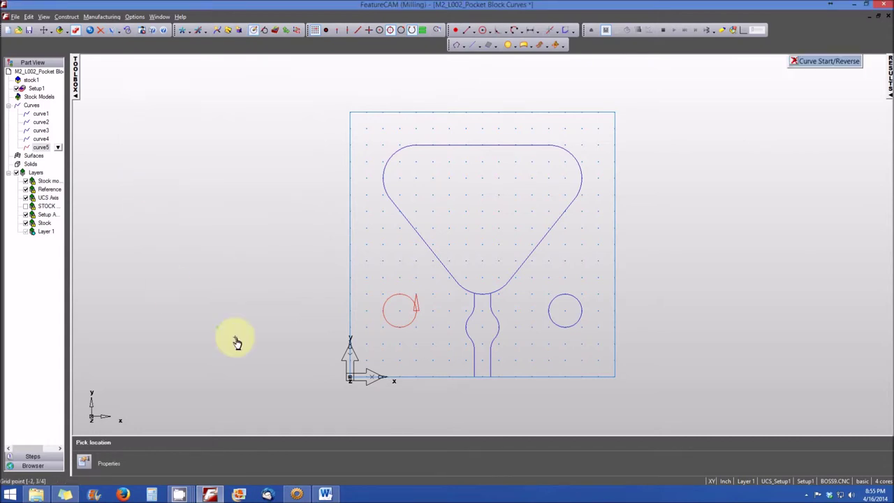
click(401, 299)
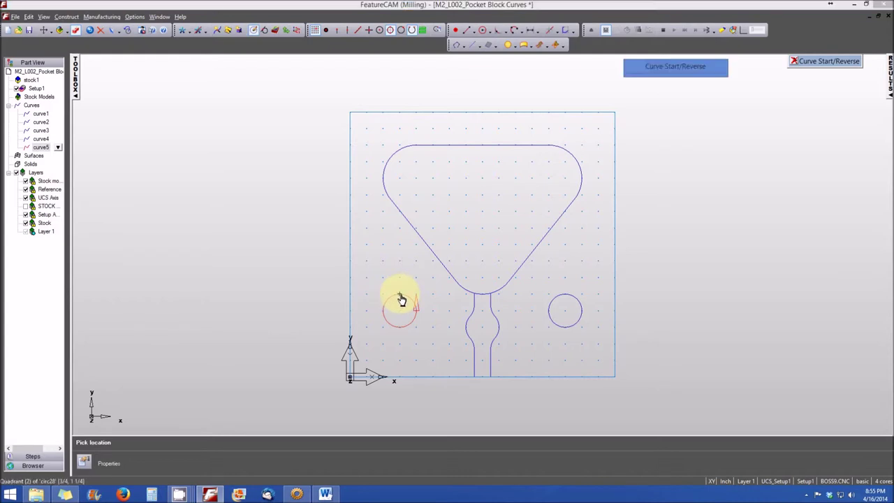
click(282, 213)
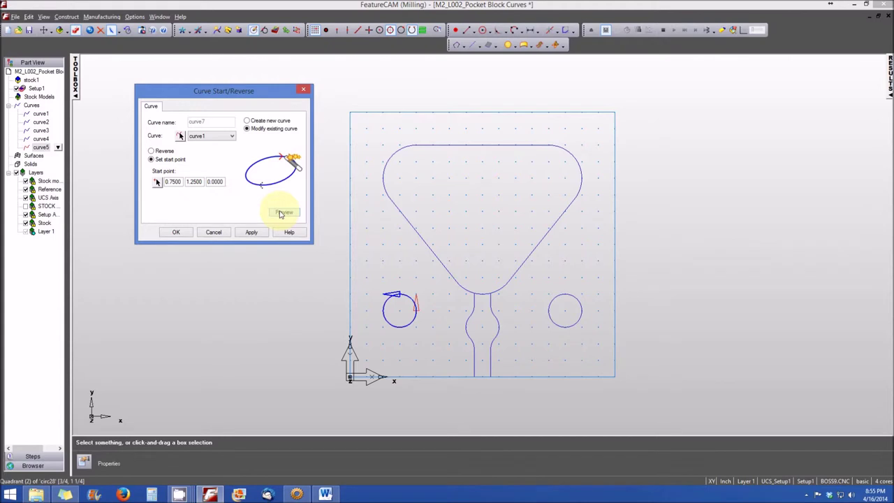
click(252, 234)
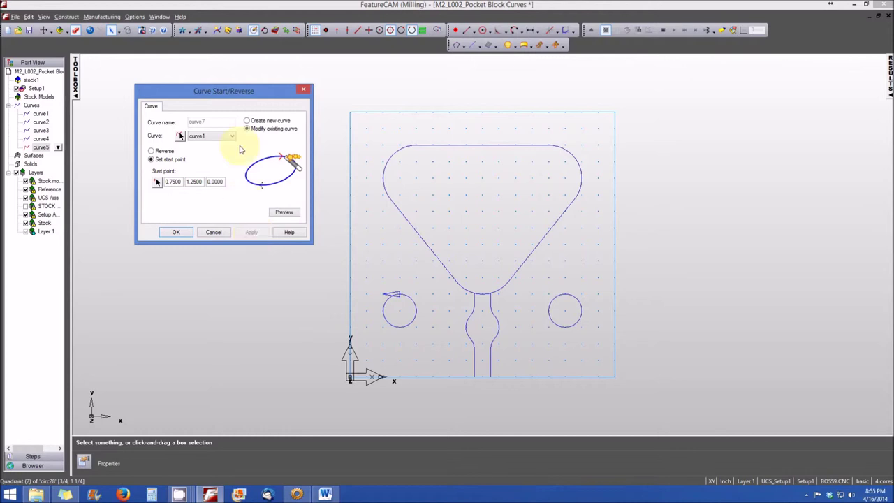
Modify existing curve2 so its start point is the circle's top quadrant at 3.25, 1.25, 0, previewing and applying the change.
click(218, 136)
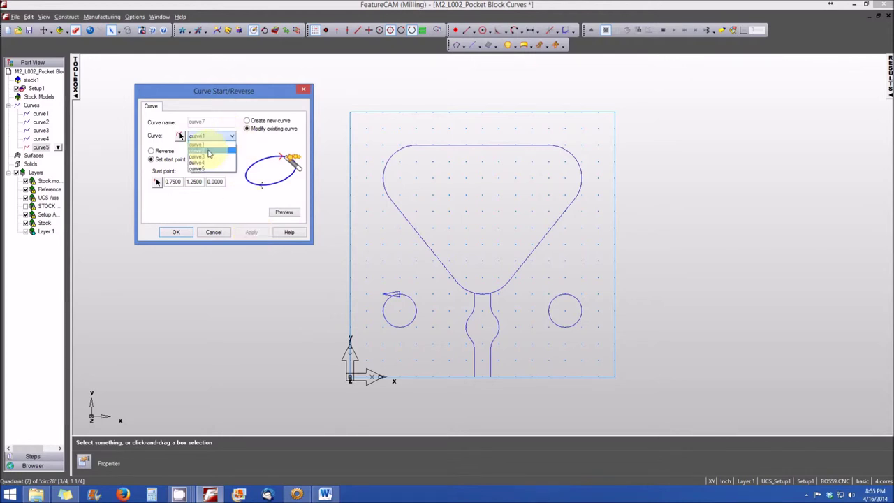
click(208, 151)
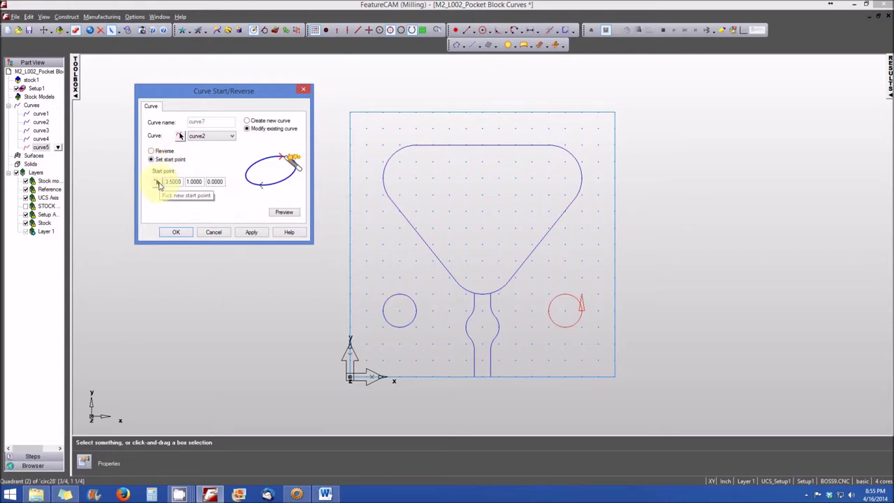
click(158, 183)
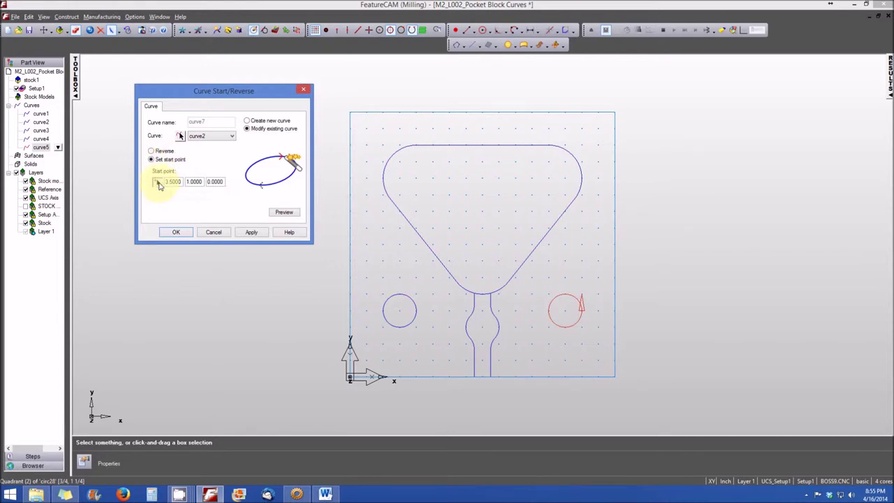
click(566, 299)
click(282, 213)
click(257, 231)
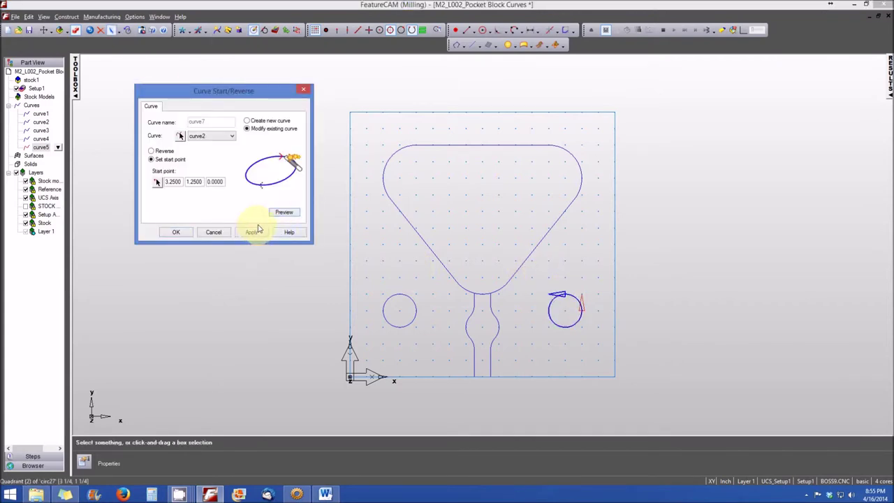
click(257, 232)
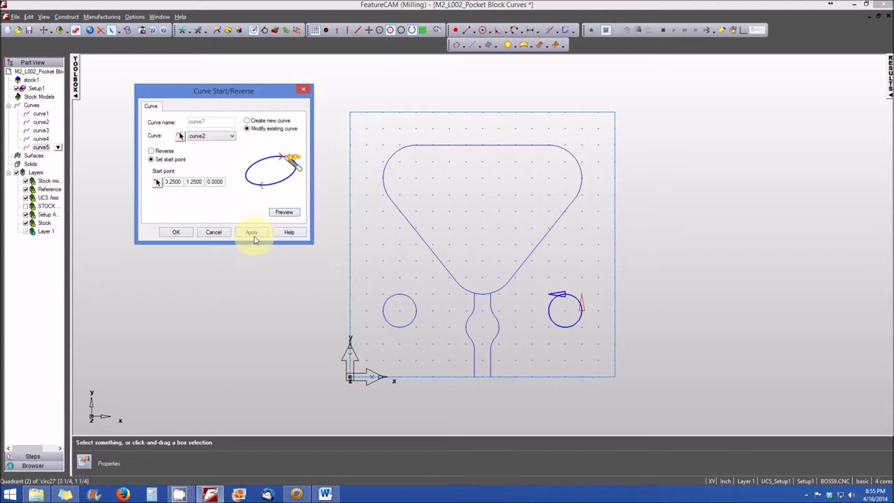
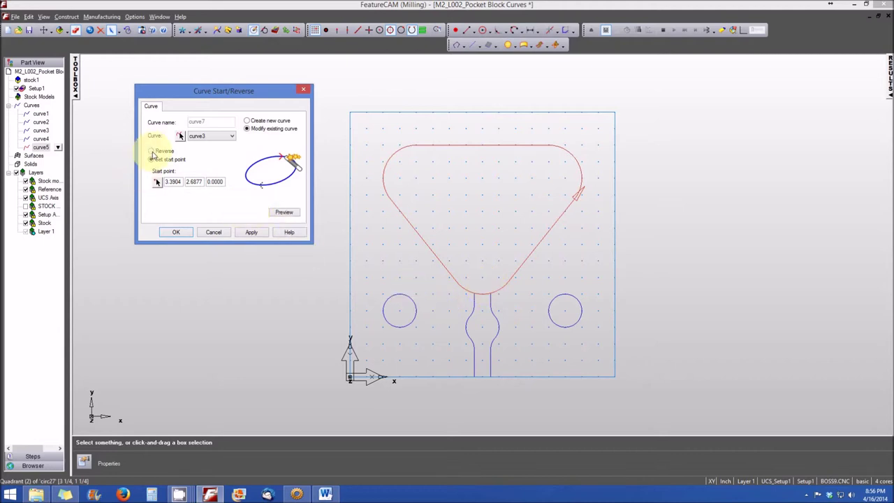
Reverse the direction of curve3, the rounded triangle outline, previewing and applying the change.
click(152, 151)
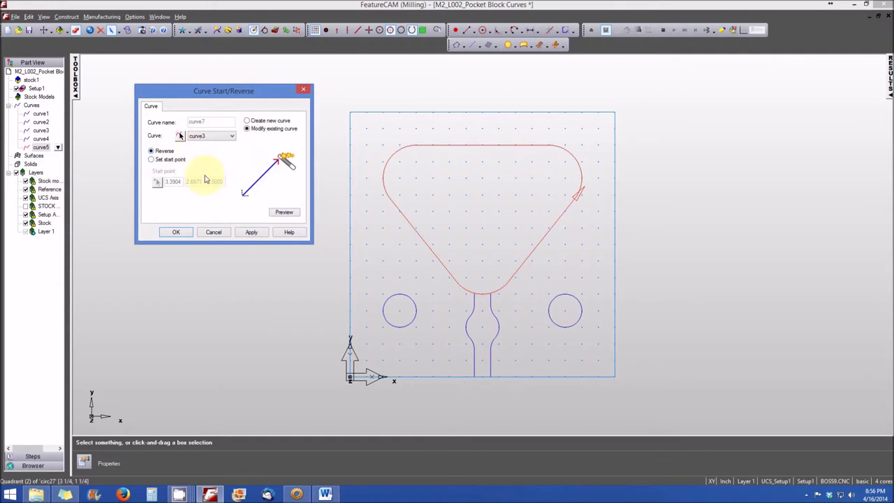
click(271, 210)
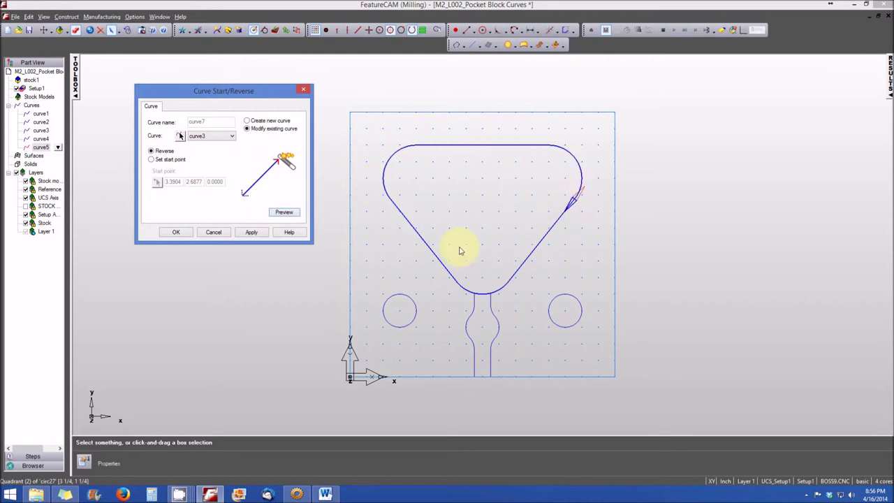
click(253, 234)
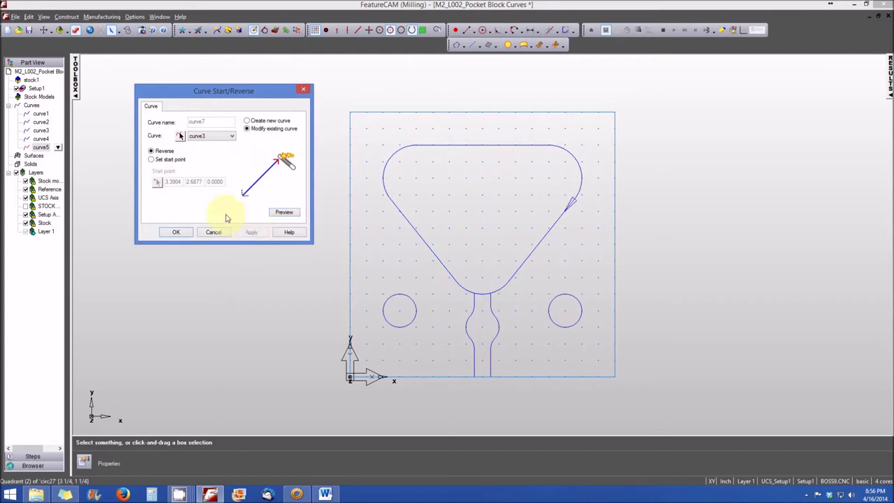
Set curve3's start point to the bottom quadrant of the triangle's lower arc at 2, 1.25, 0, previewing and applying it.
click(151, 161)
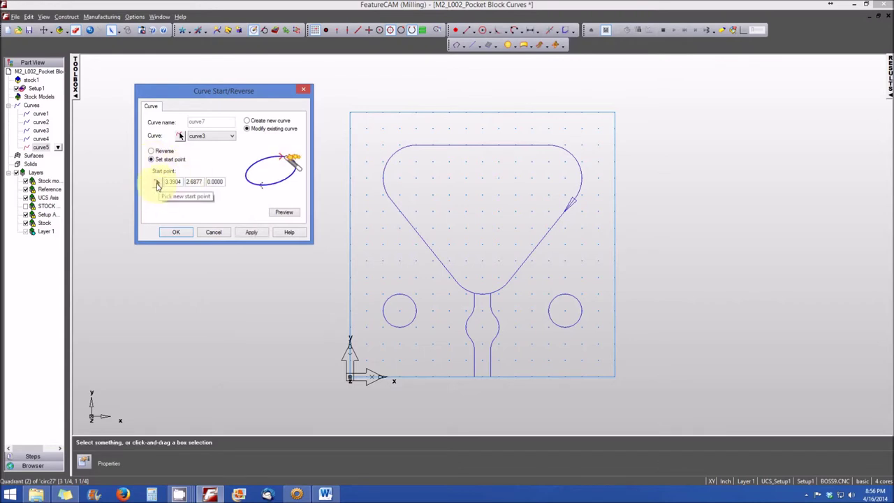
click(157, 184)
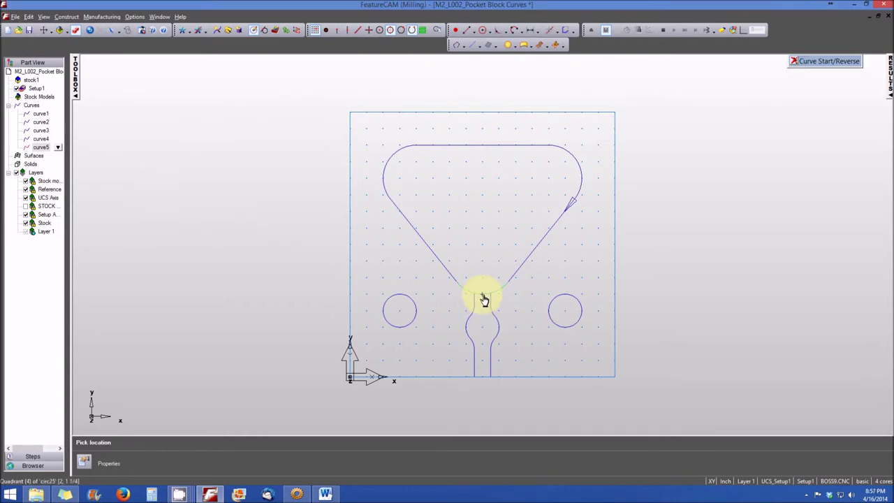
click(483, 299)
click(293, 214)
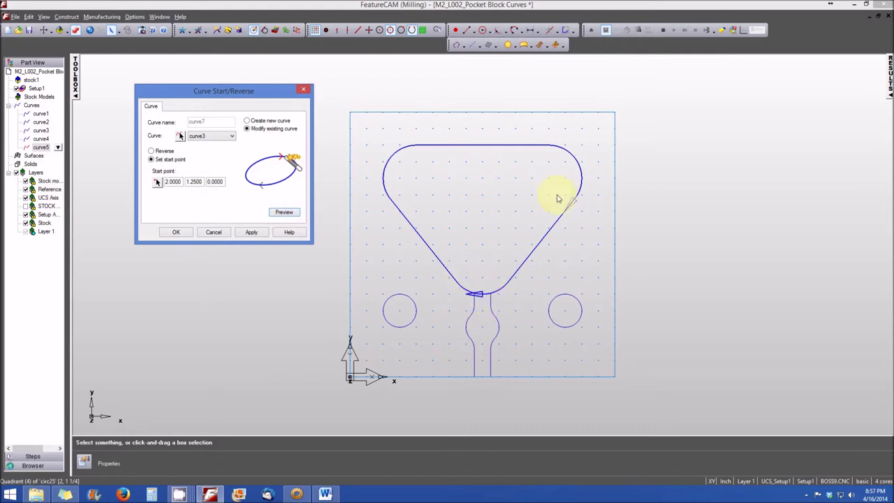
click(250, 234)
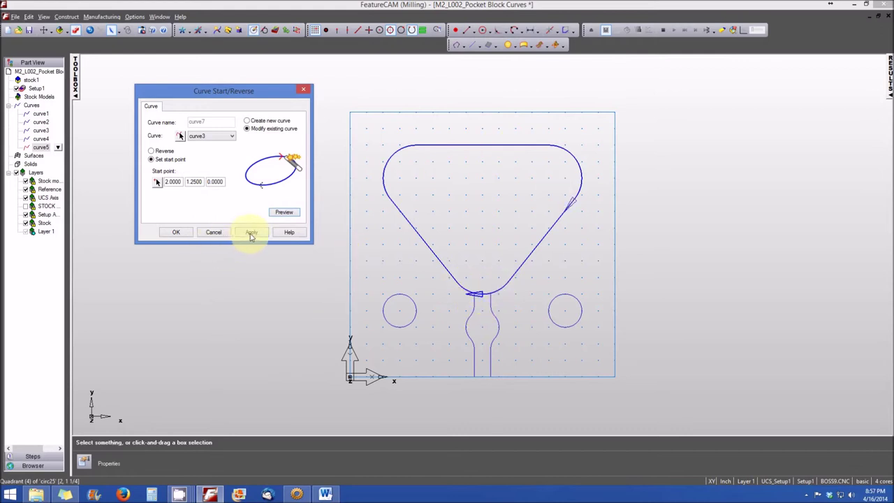
click(178, 234)
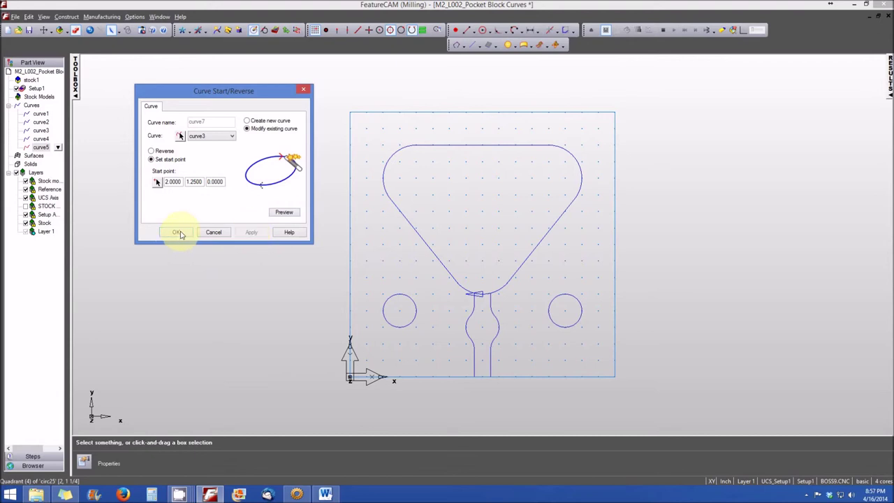
Preview reversing curve4, check curve5's direction, and leave Curve Start/Reverse without applying anything.
click(231, 136)
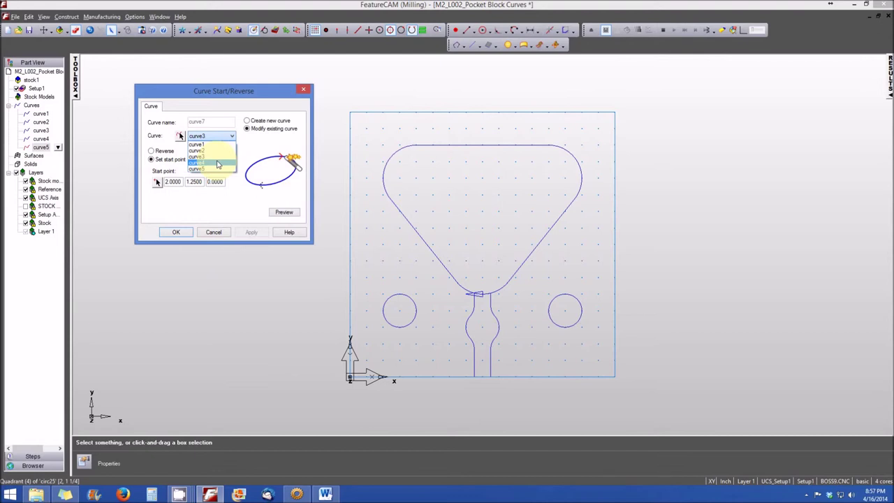
click(217, 163)
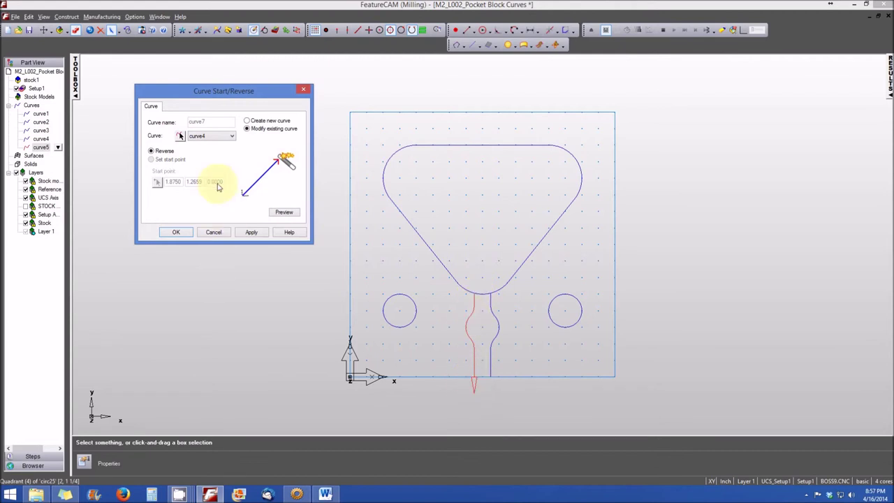
click(280, 213)
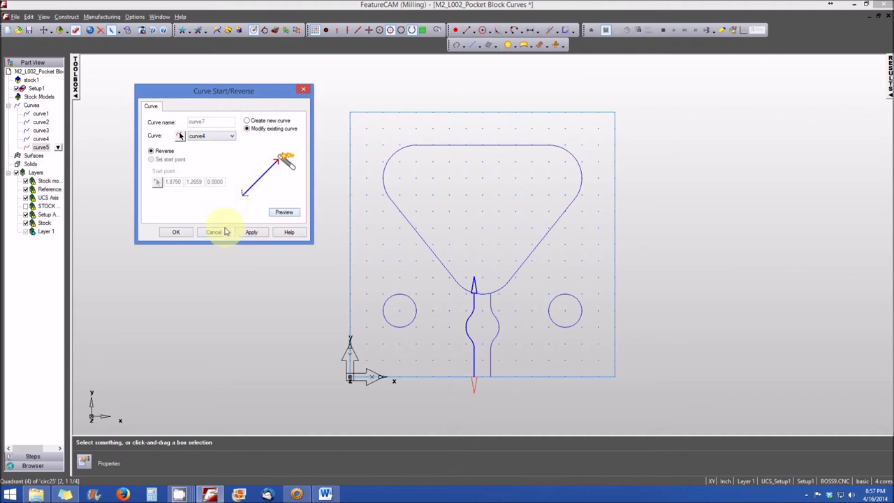
click(231, 137)
click(217, 170)
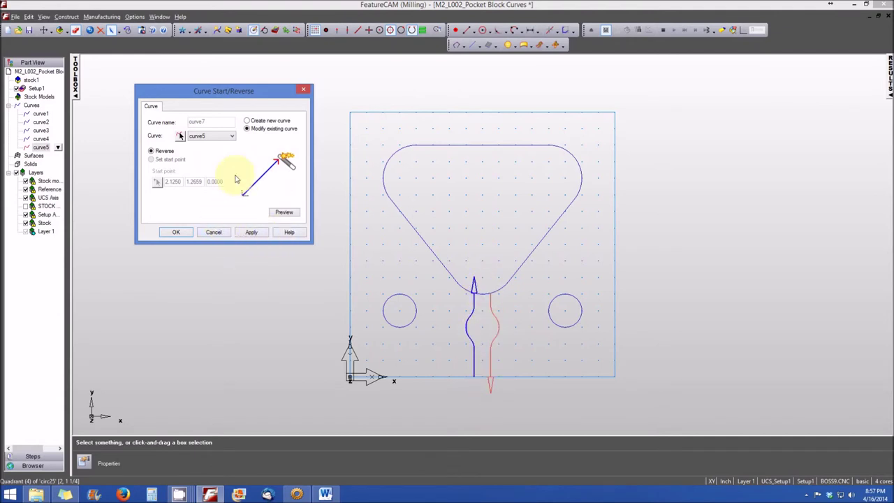
click(233, 137)
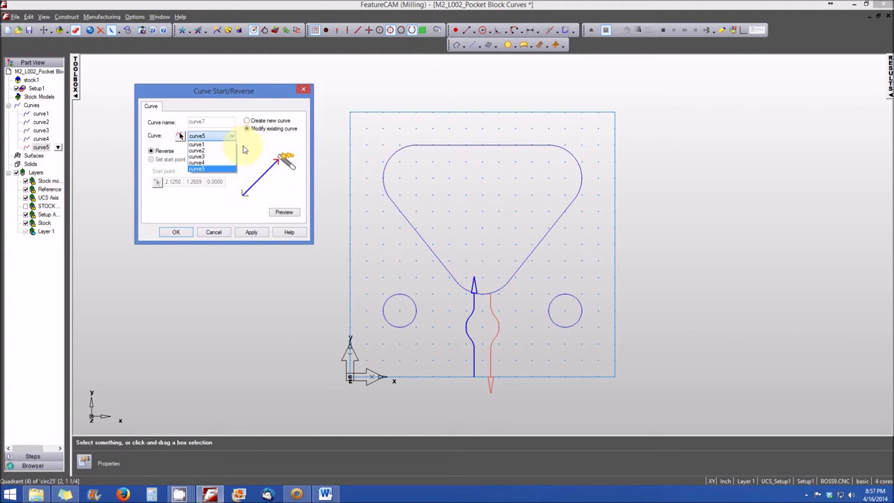
click(222, 235)
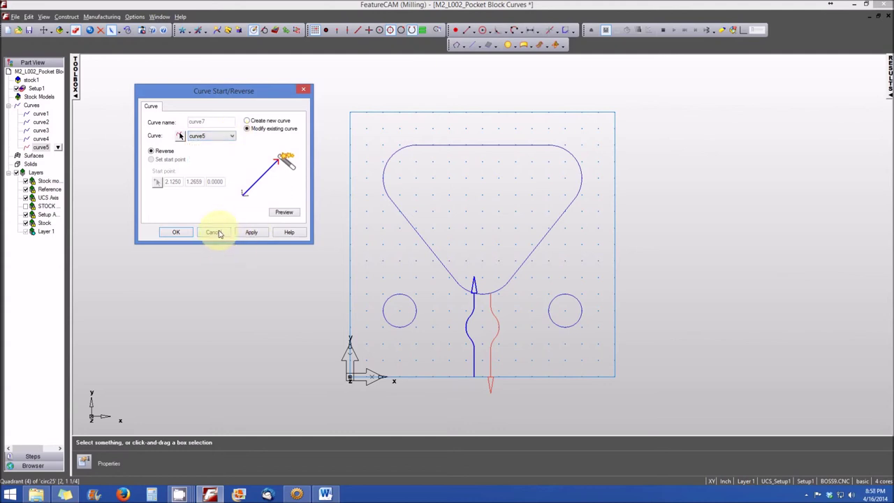
click(215, 232)
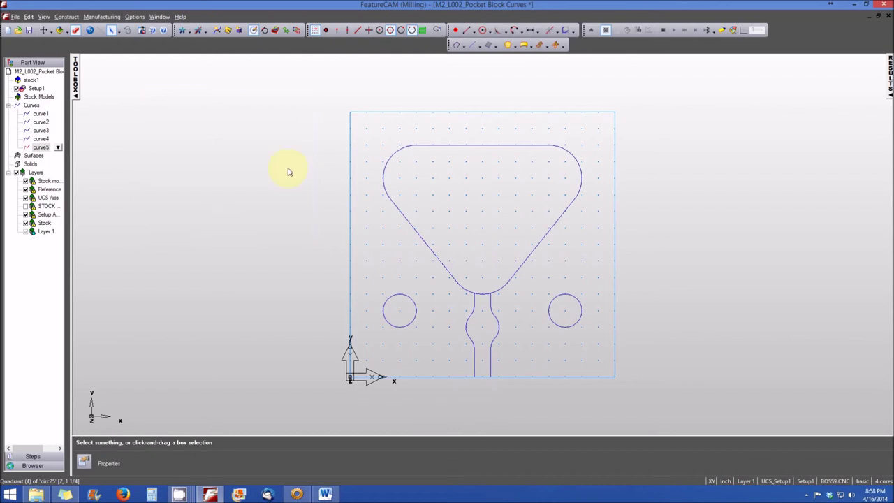
Select curve1, reopen Curve Start/Reverse, and review the start point and direction of each curve from curve1 through curve5.
right_click(58, 114)
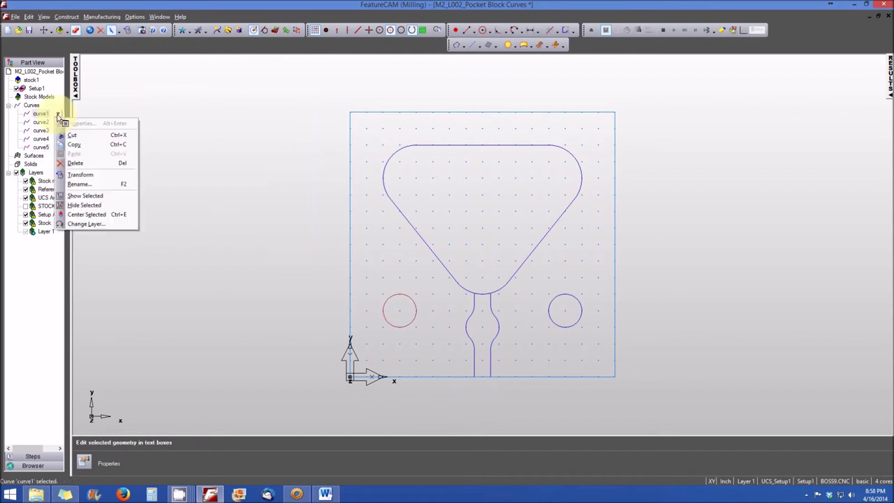
click(67, 18)
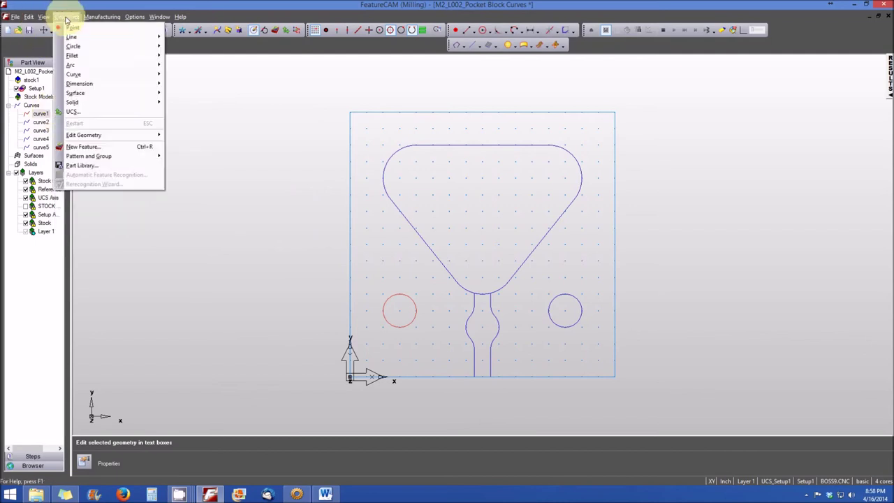
mouse_move(80, 74)
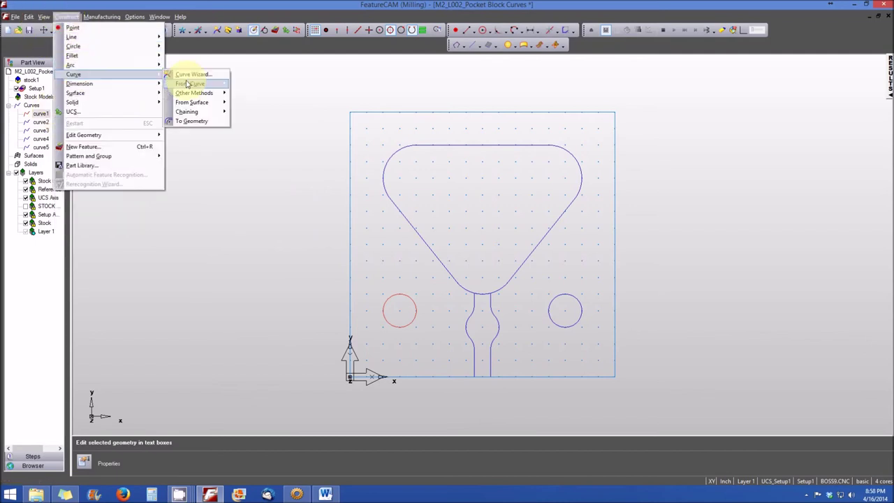
mouse_move(187, 84)
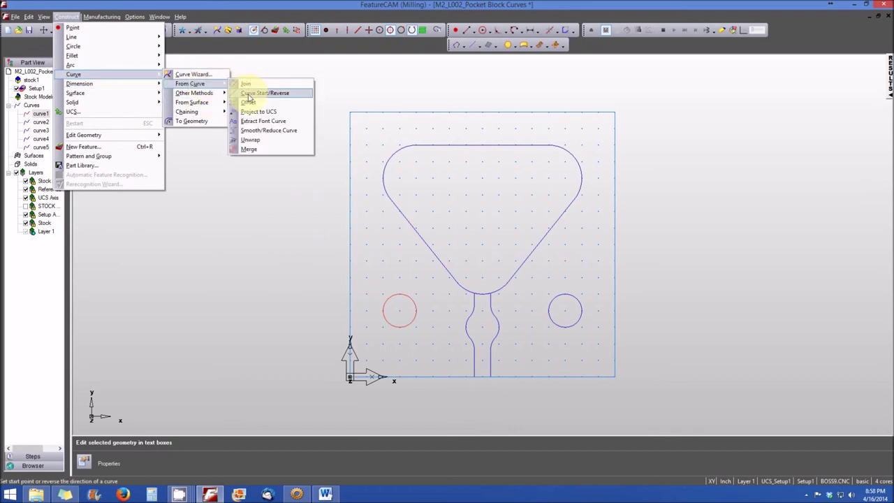
click(258, 93)
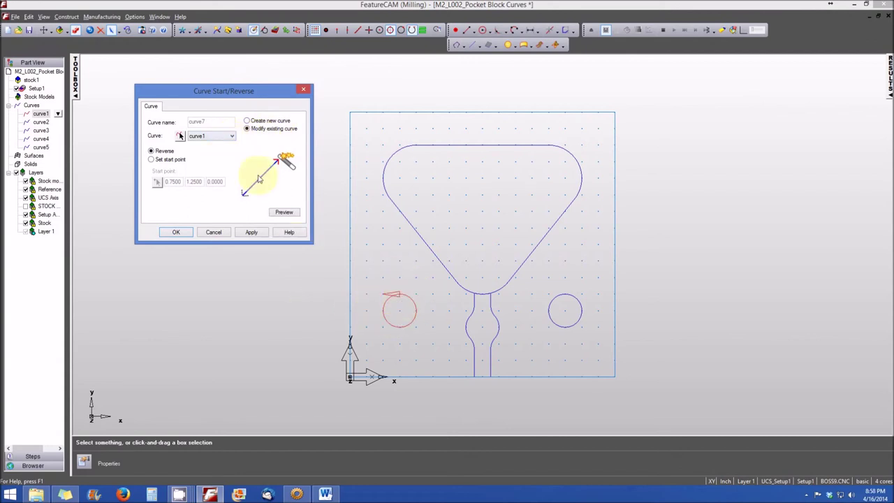
click(232, 139)
click(227, 149)
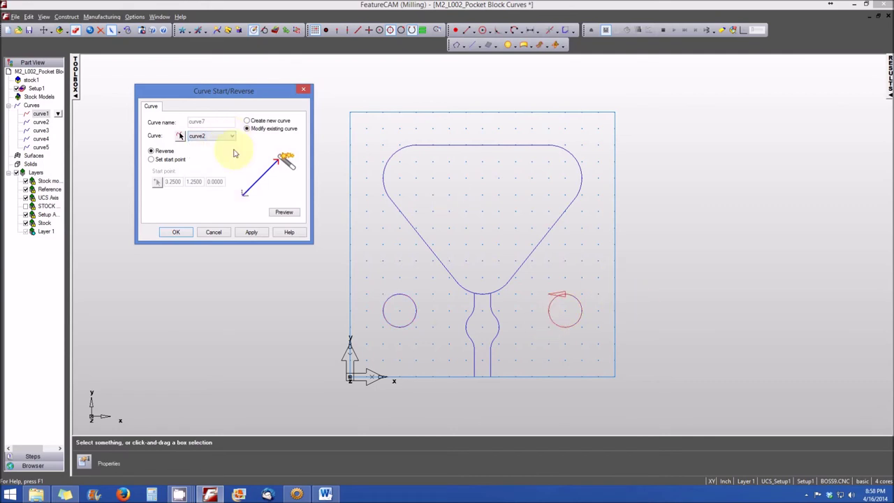
click(232, 137)
click(225, 158)
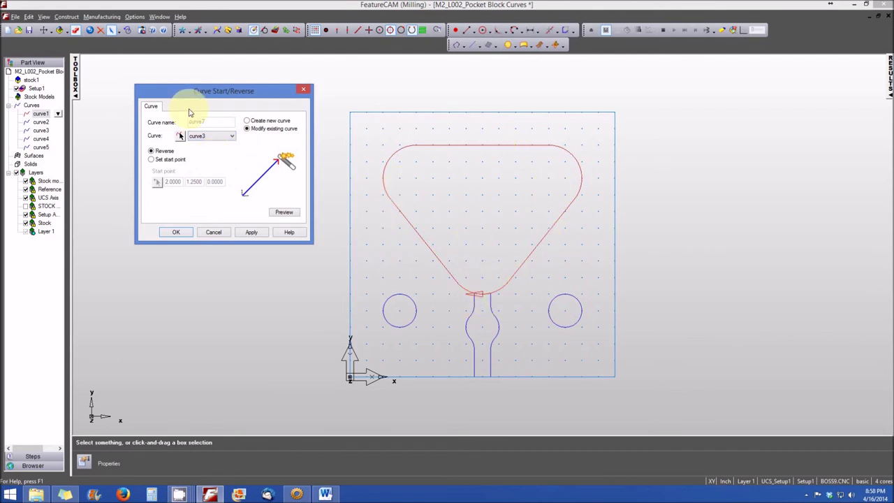
click(232, 137)
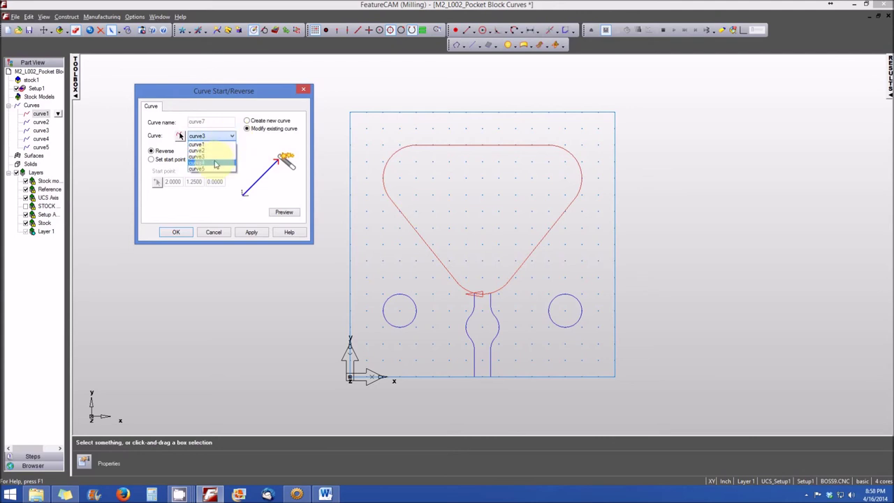
click(216, 164)
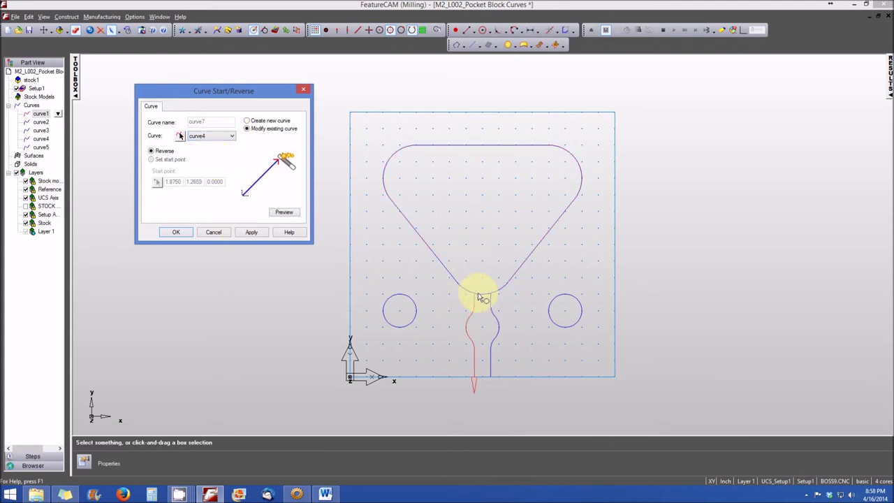
click(234, 138)
click(210, 176)
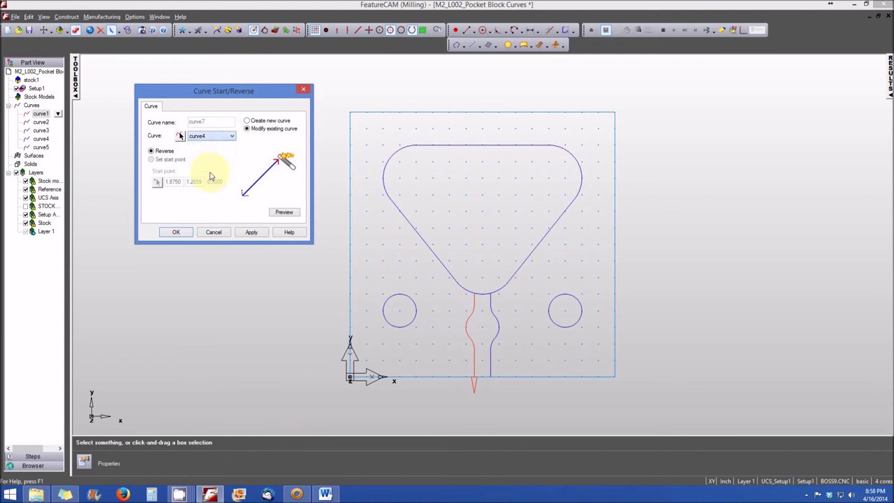
click(212, 135)
click(210, 171)
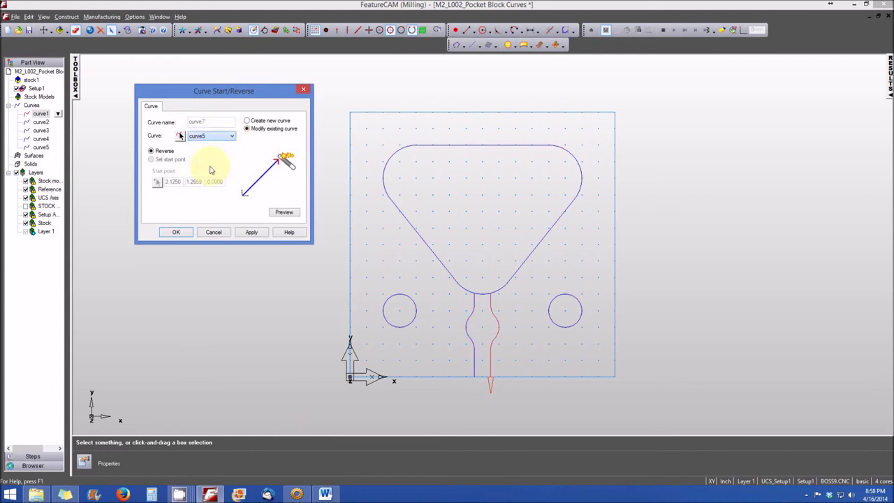